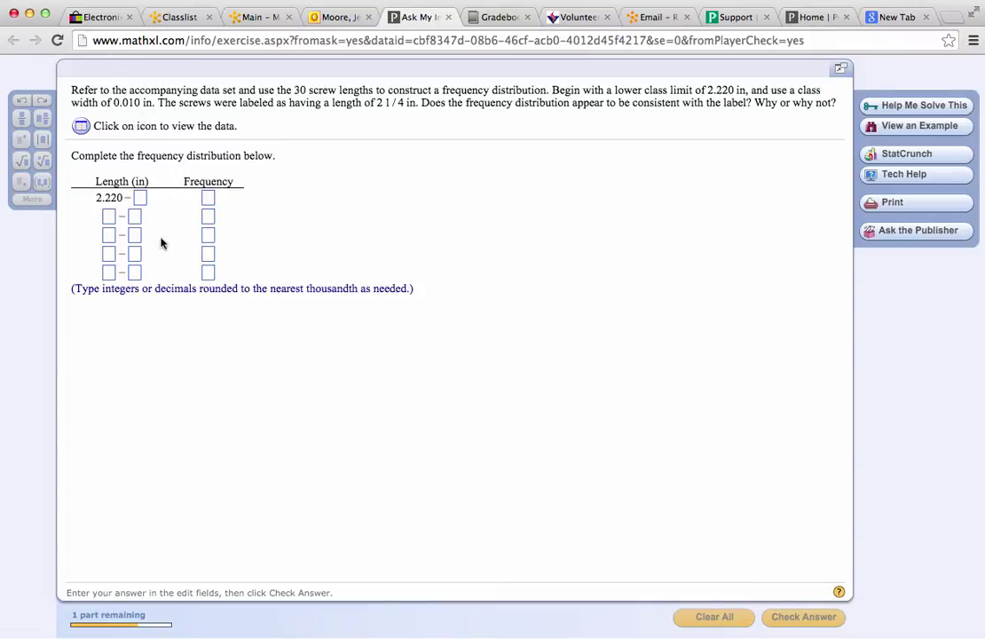
# - Enter lower class limits 2.230, 2.240, 2.250 and 2.260 in rows two through five
pyautogui.click(109, 218)
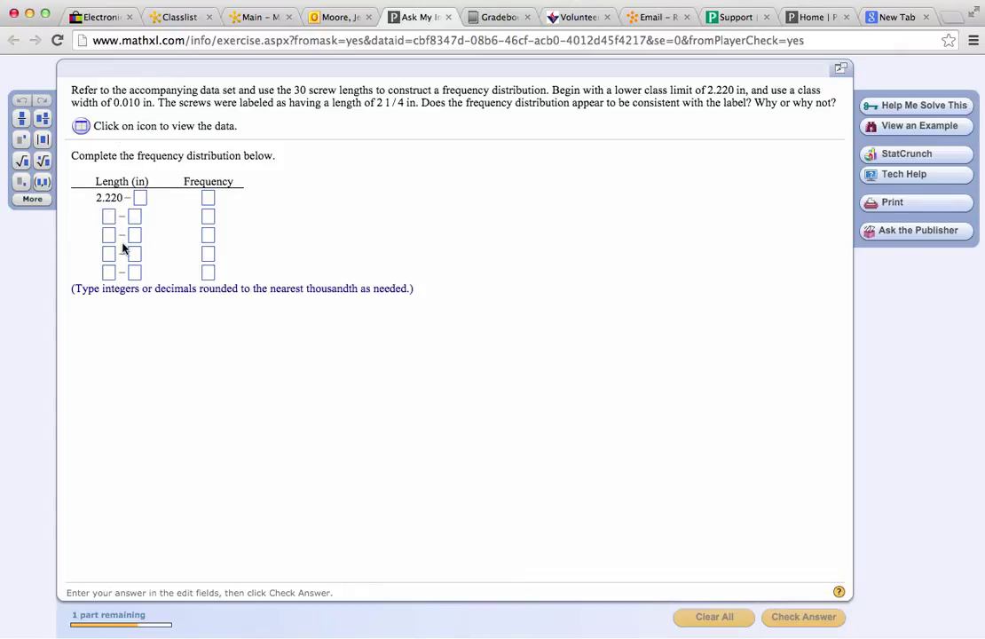
pyautogui.write('2')
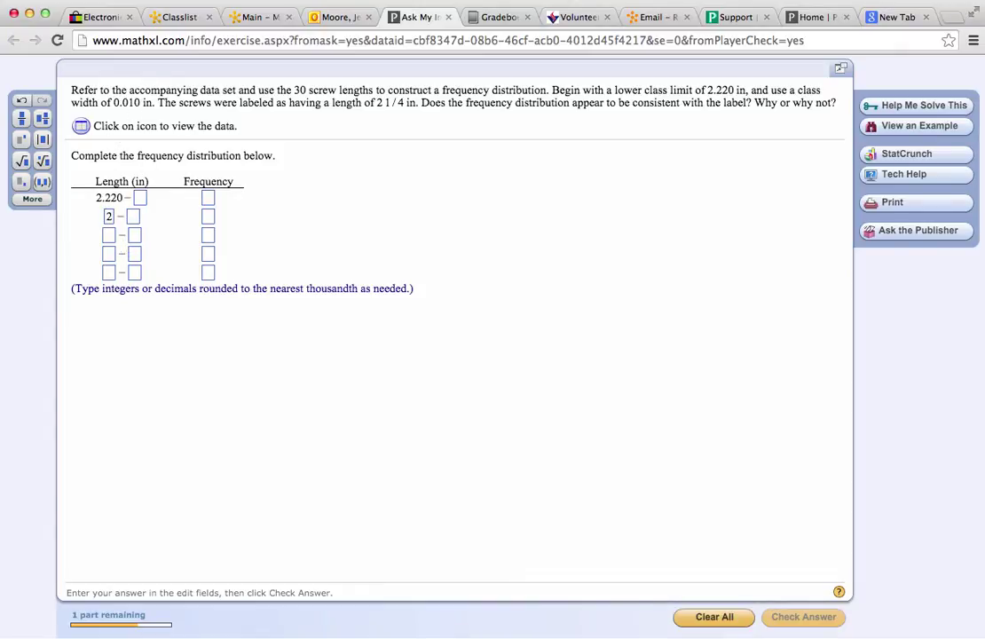
pyautogui.write('.230')
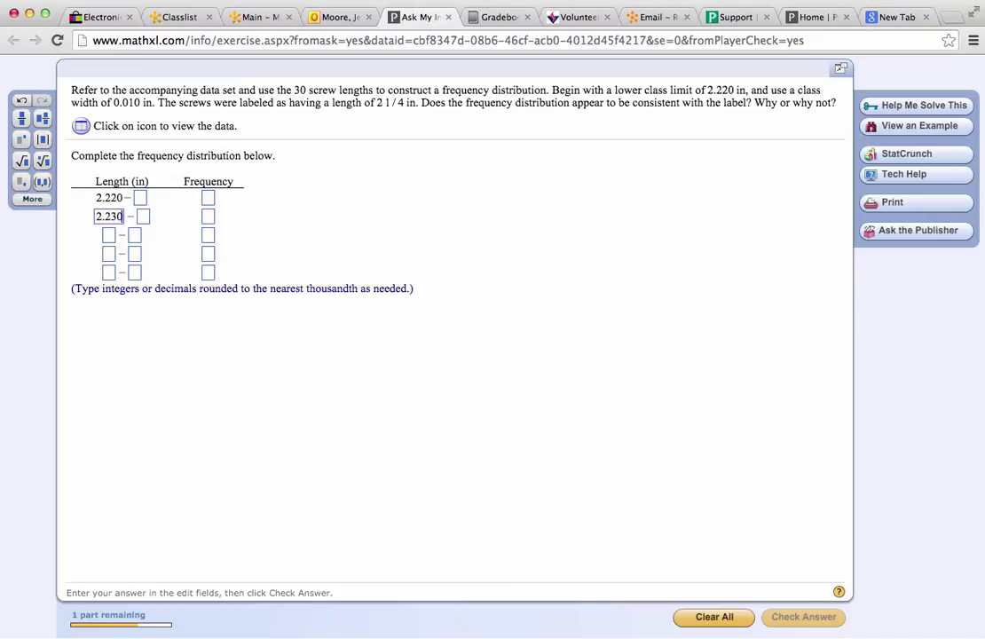
pyautogui.click(108, 237)
pyautogui.write('2.240')
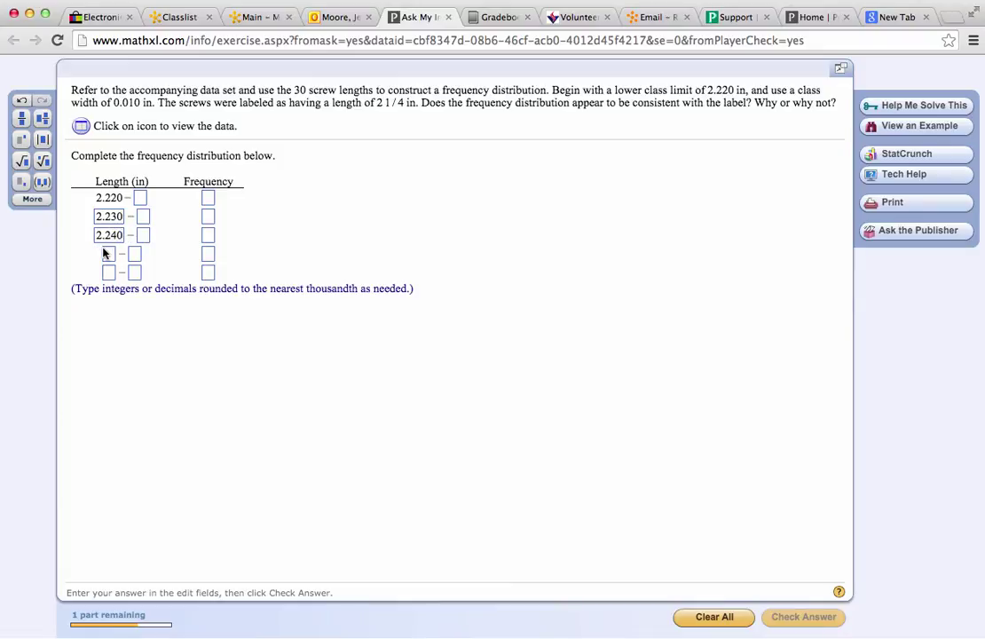
pyautogui.click(105, 254)
pyautogui.write('2.250')
pyautogui.click(108, 275)
pyautogui.write('2')
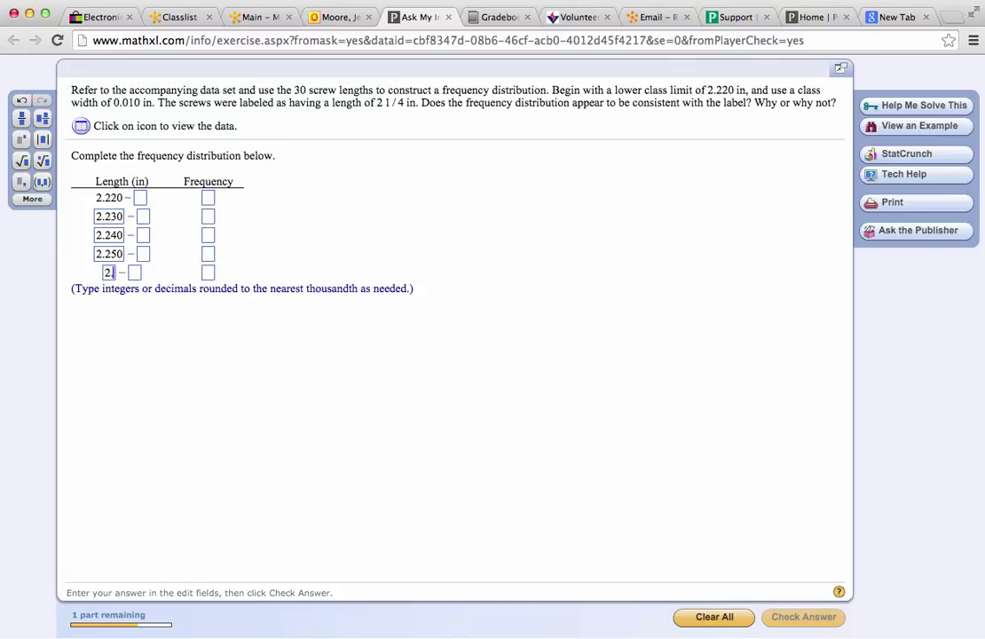
pyautogui.write('.260')
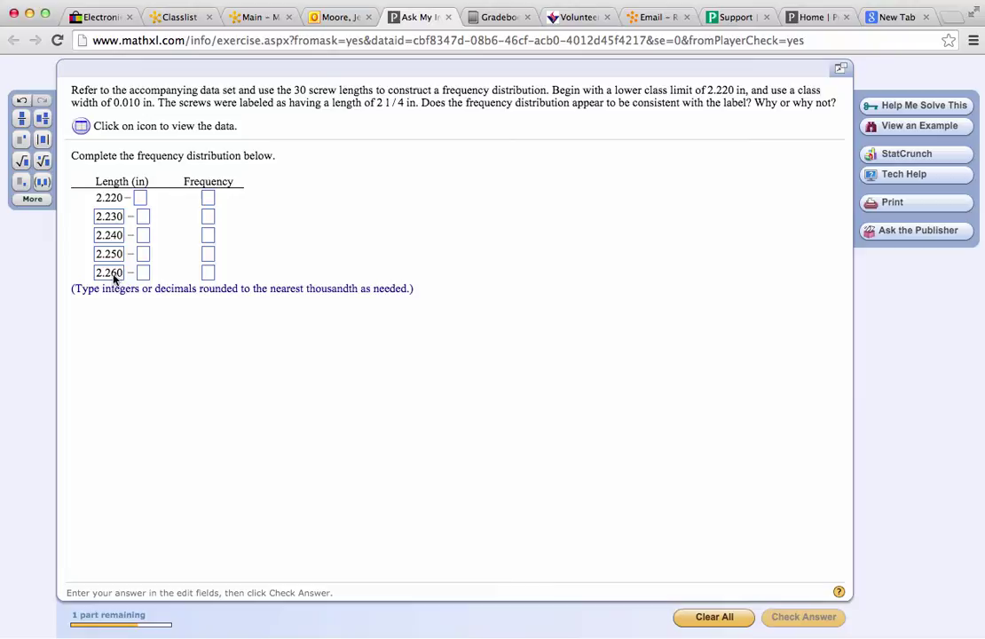
pyautogui.click(139, 200)
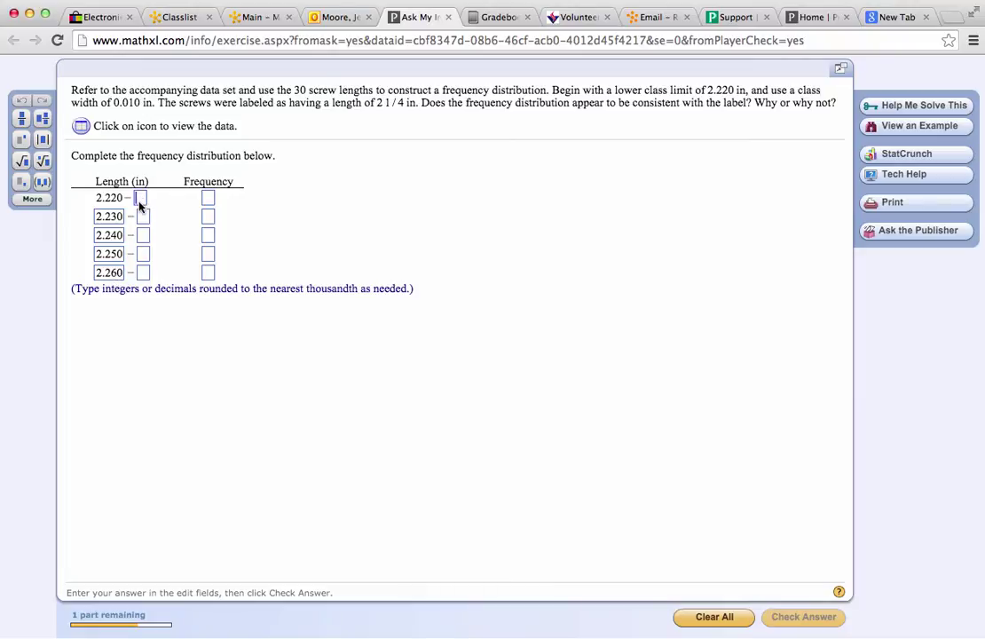
# - Show the Data Table of 30 screw lengths next to the frequency table
pyautogui.click(81, 126)
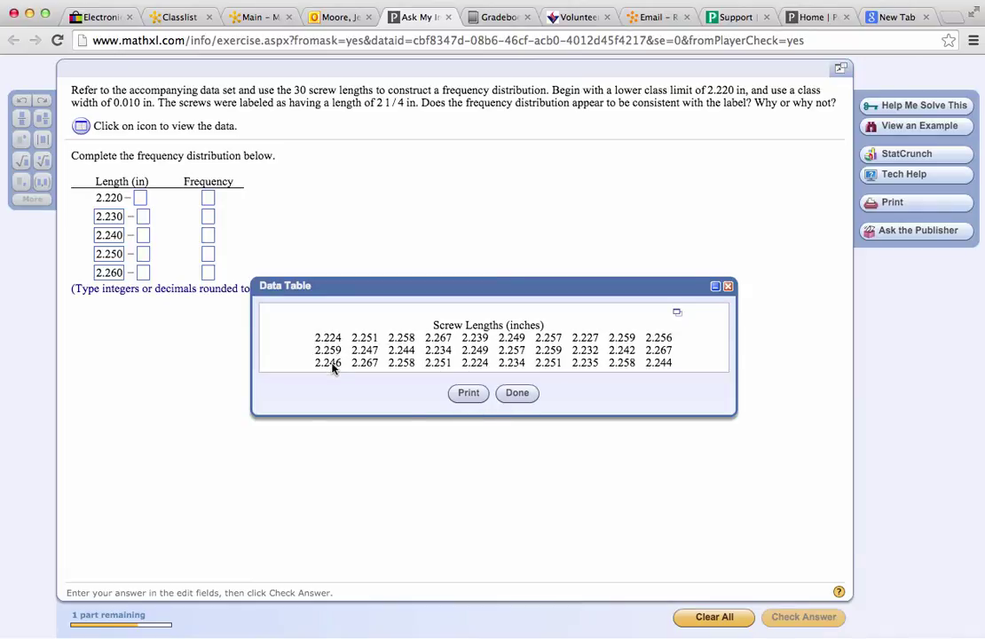
pyautogui.click(140, 200)
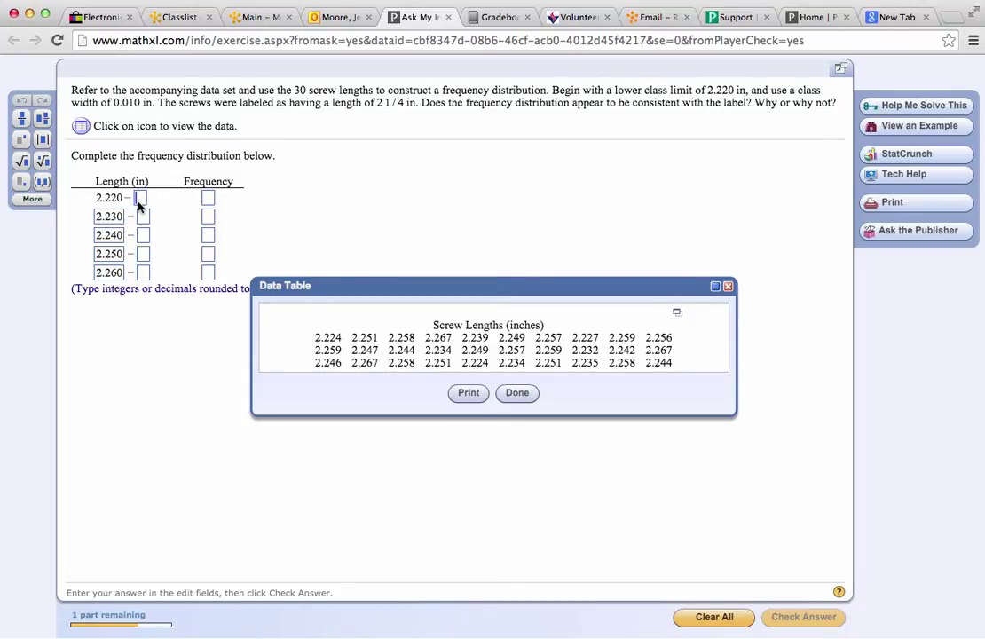
# - Type upper class limits 2.229, 2.239, 2.249, 2.259 and 2.269 into rows one through five
pyautogui.write('2')
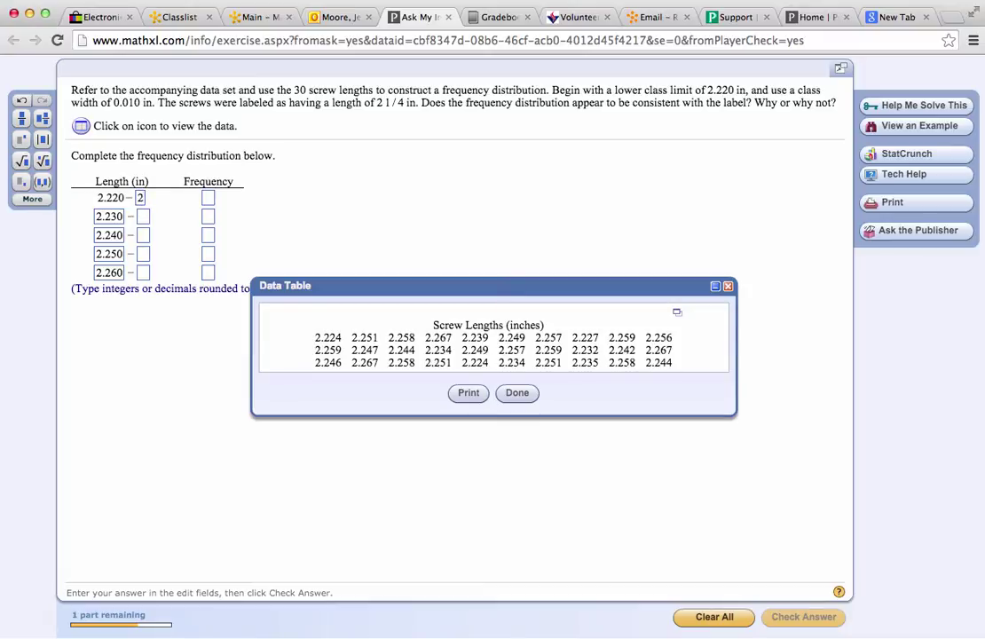
pyautogui.write('.229')
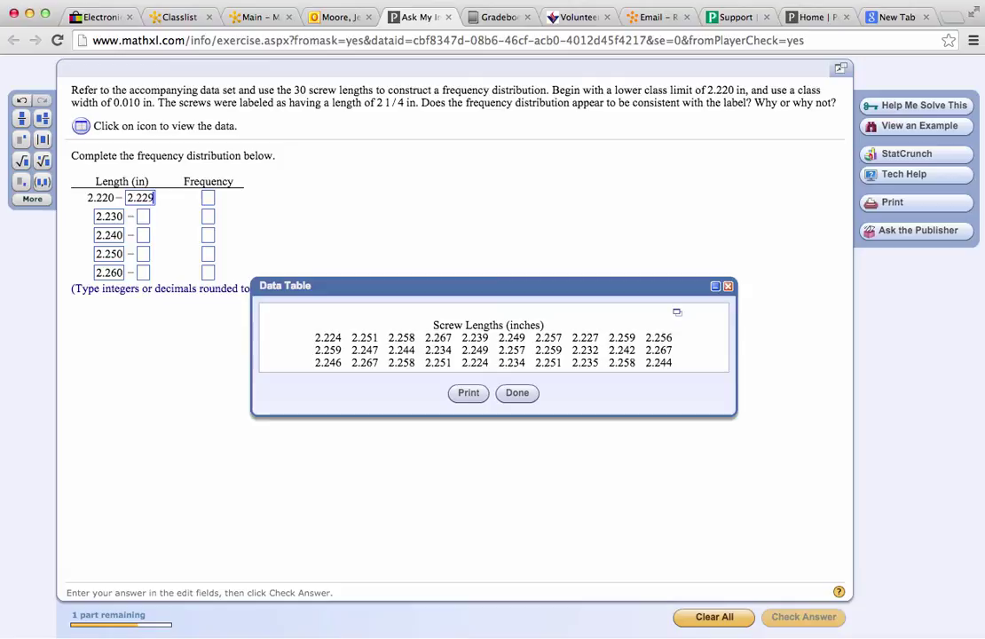
pyautogui.click(145, 221)
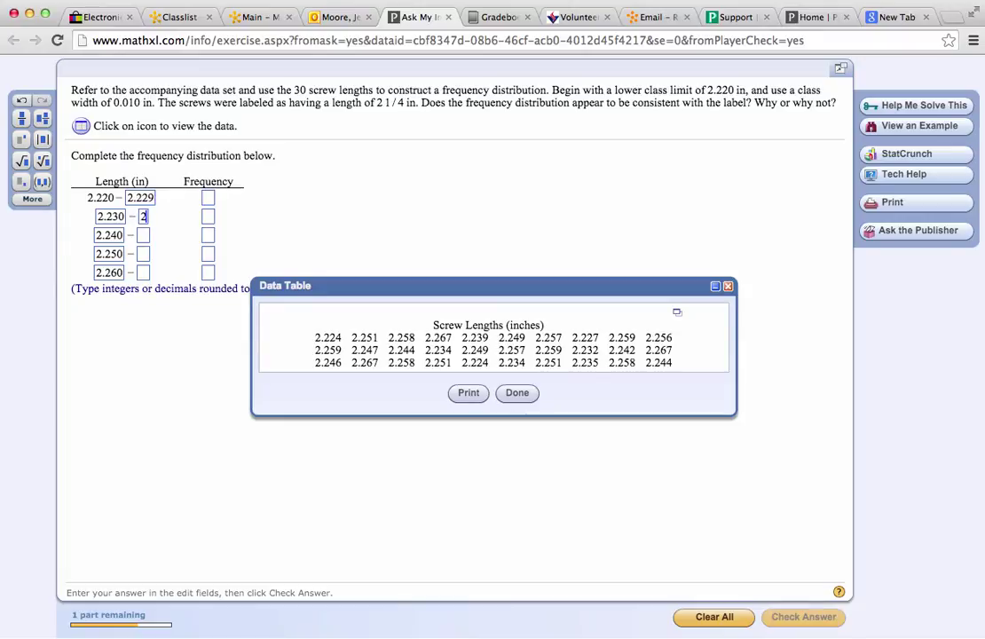
pyautogui.write('2.239')
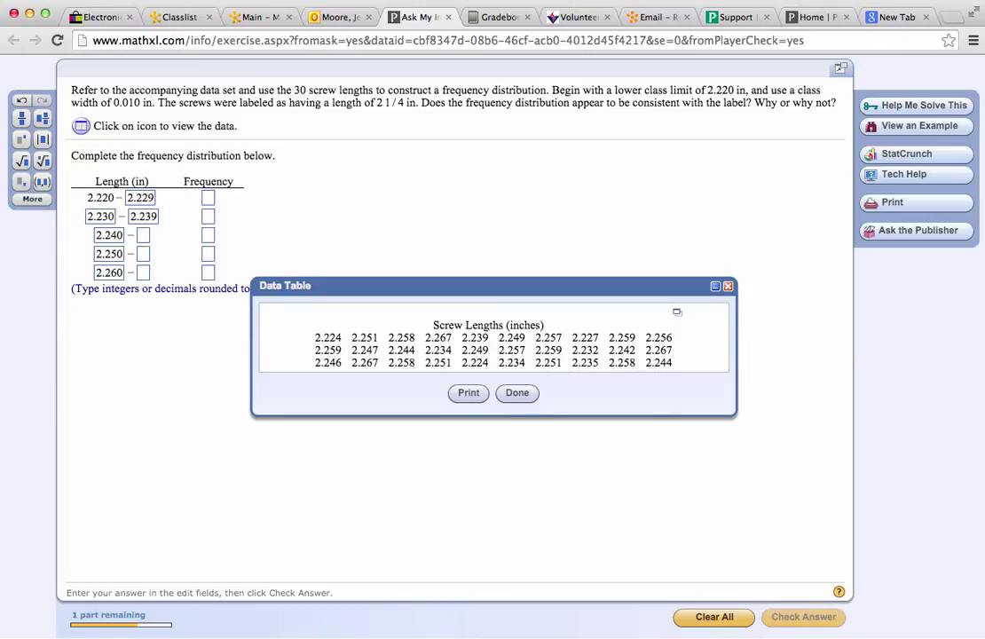
pyautogui.click(143, 236)
pyautogui.write('2.2')
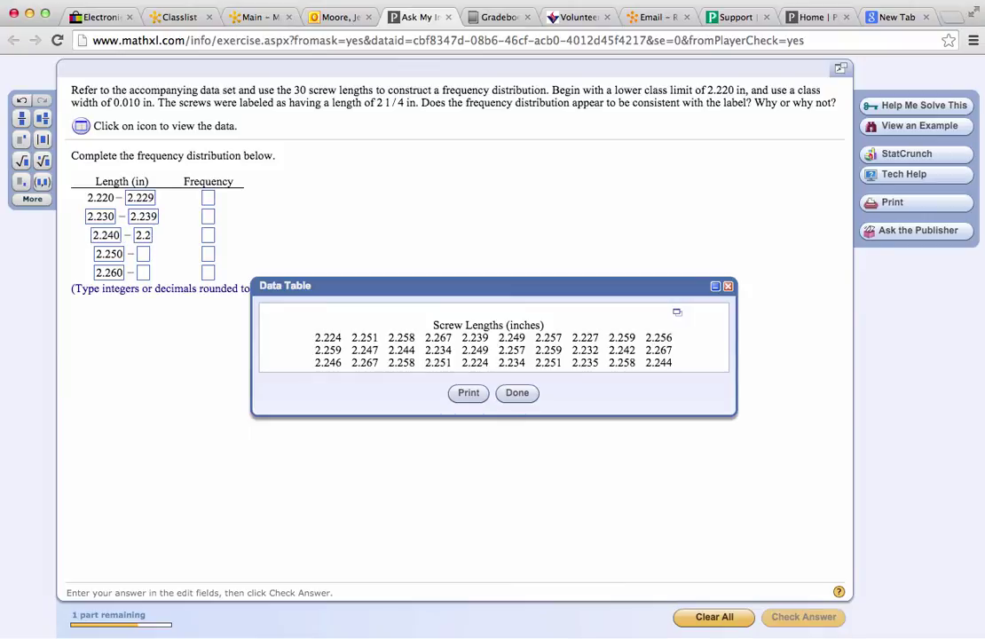
pyautogui.write('49')
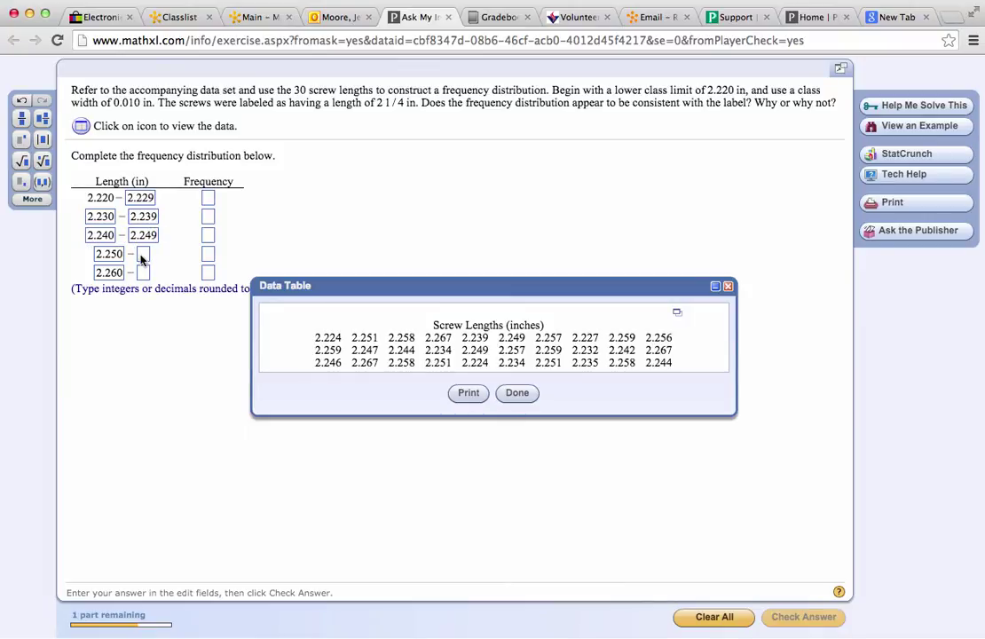
pyautogui.click(141, 256)
pyautogui.write('2.259')
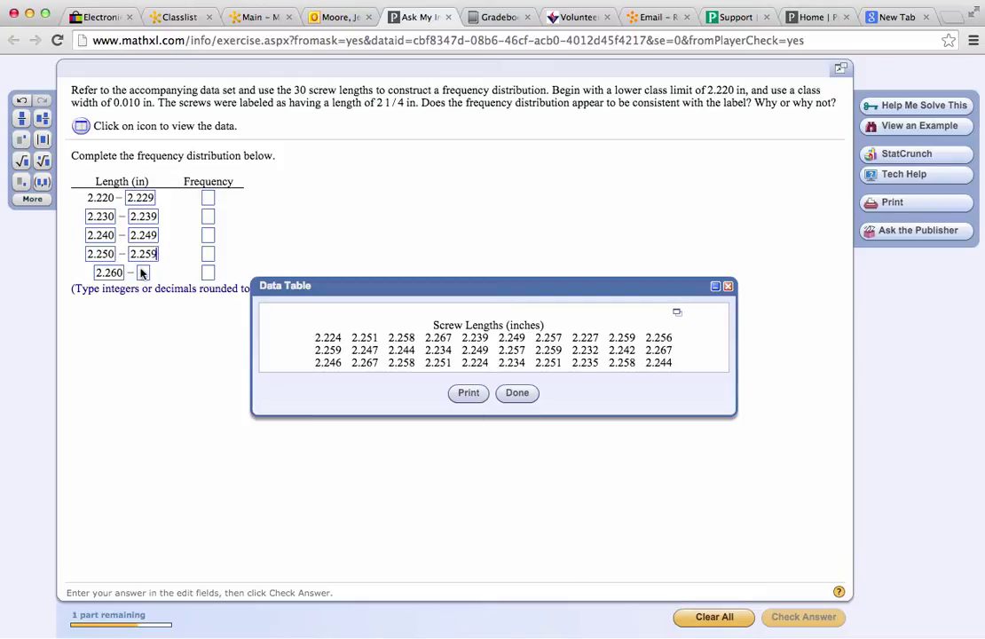
pyautogui.click(143, 275)
pyautogui.write('2.269')
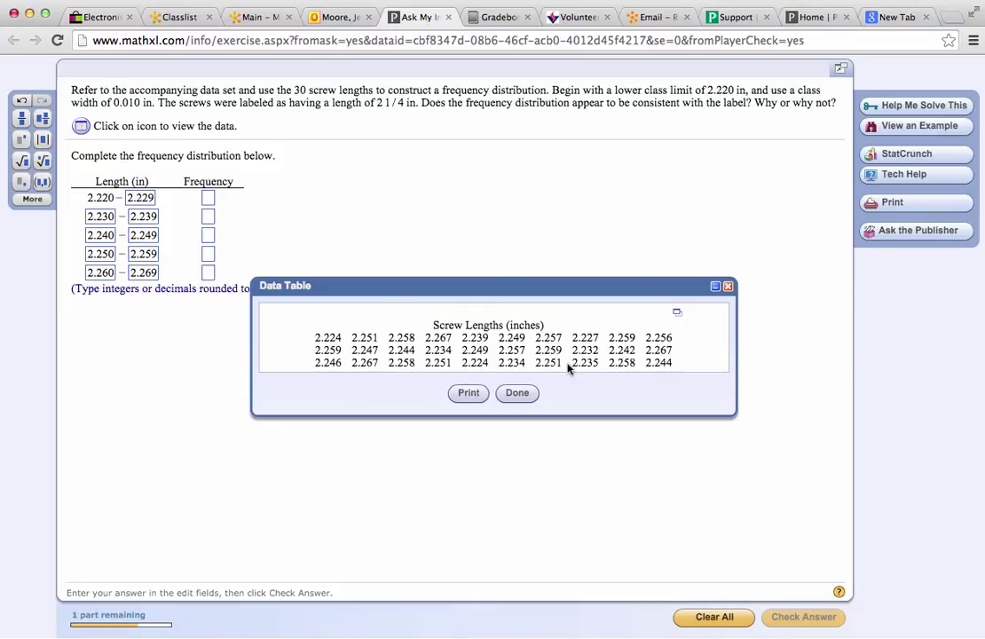
# - Open the screw lengths in StatCrunch as var1 and enlarge the window to show all 30 rows
pyautogui.click(678, 316)
pyautogui.click(691, 320)
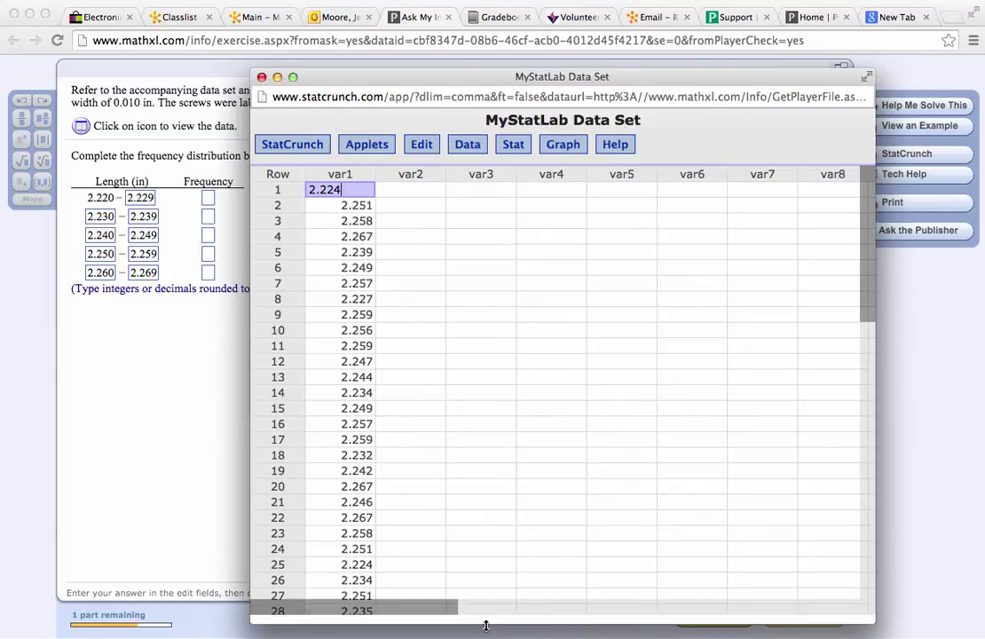
pyautogui.moveTo(486, 626); pyautogui.dragTo(485, 635)
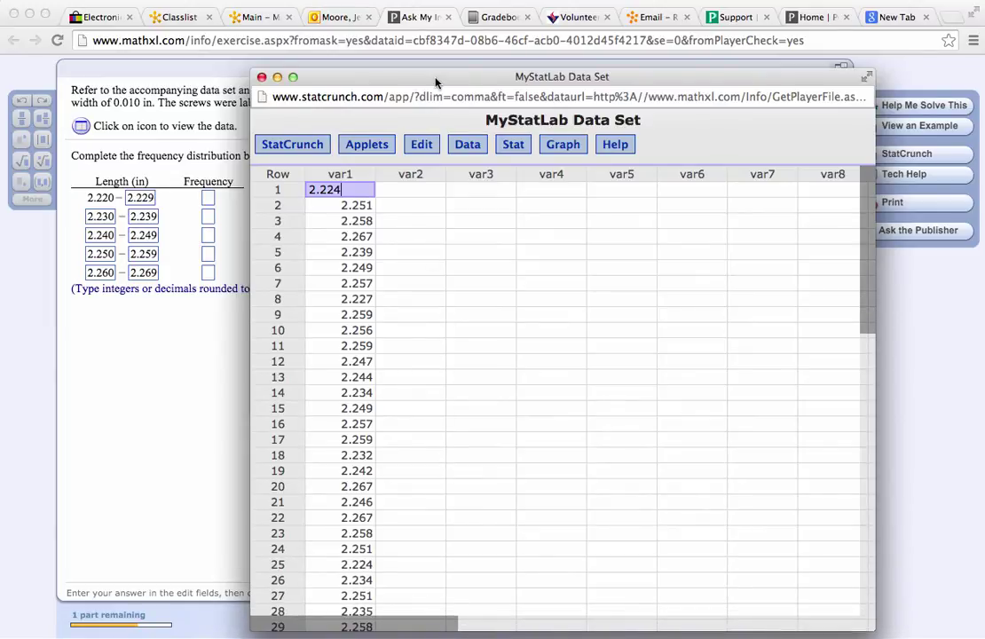
pyautogui.moveTo(440, 71); pyautogui.dragTo(443, 21)
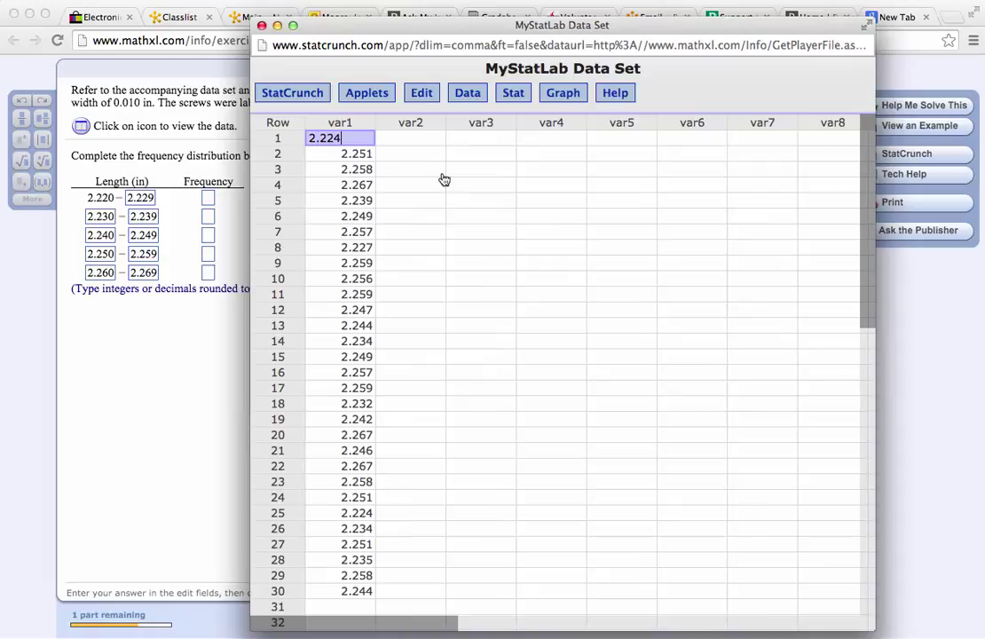
pyautogui.click(468, 94)
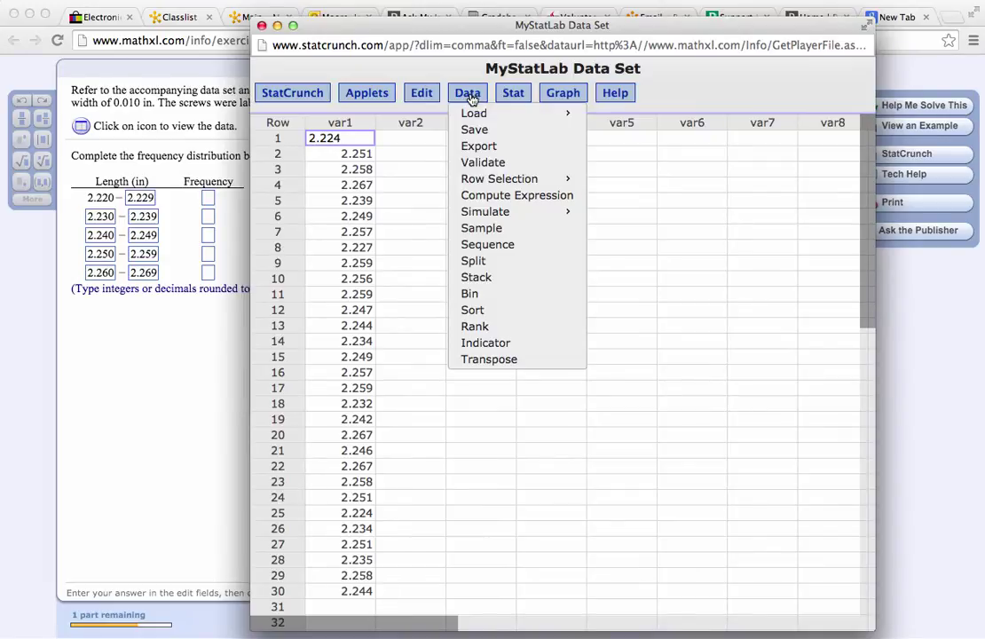
# - Sort var1 ascending into a new Sort(var1) column and step through the sorted lengths
pyautogui.click(475, 312)
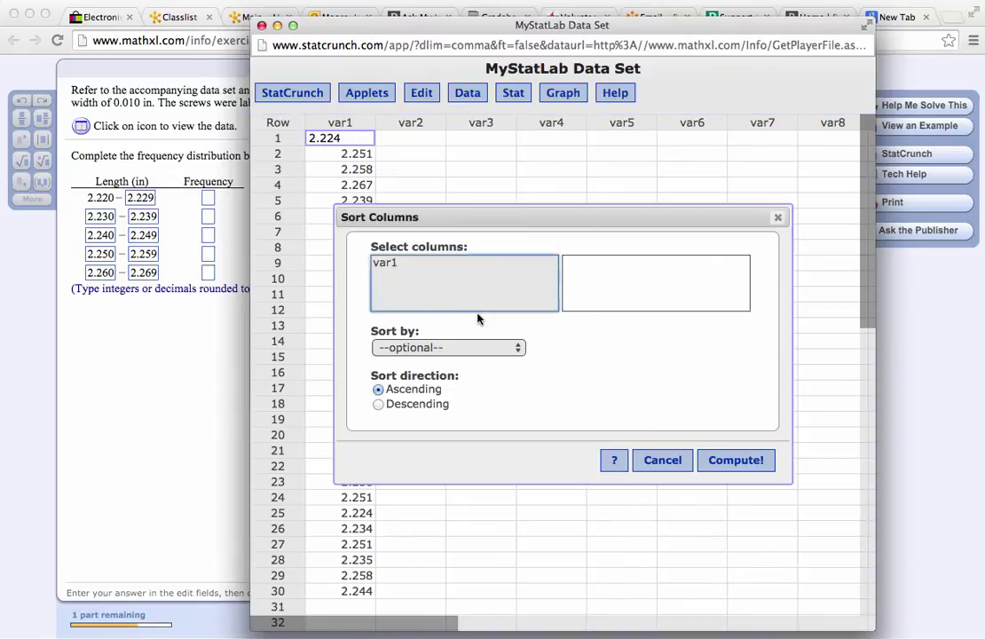
pyautogui.click(388, 264)
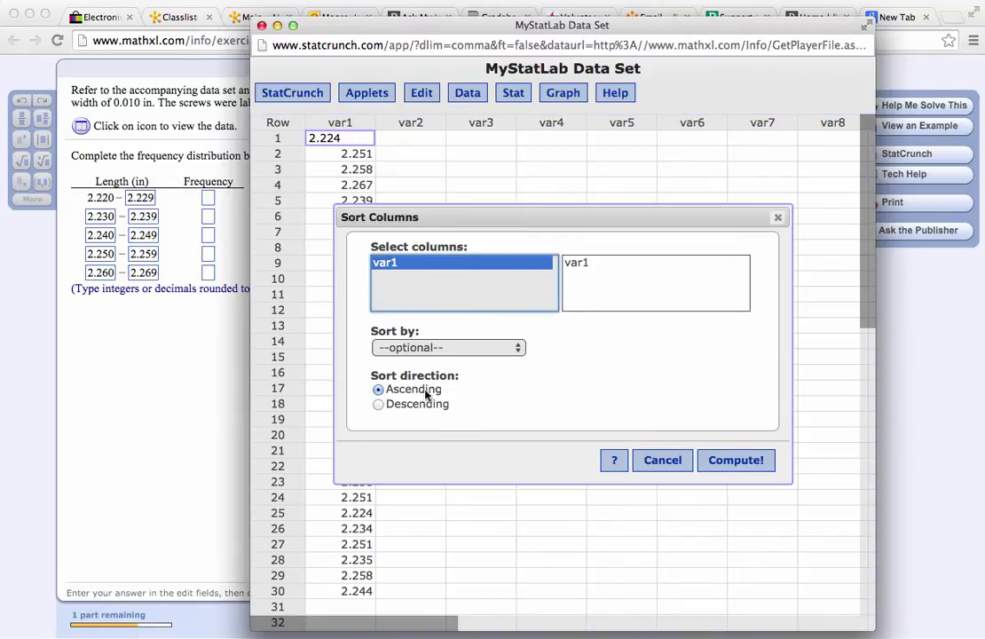
pyautogui.click(723, 460)
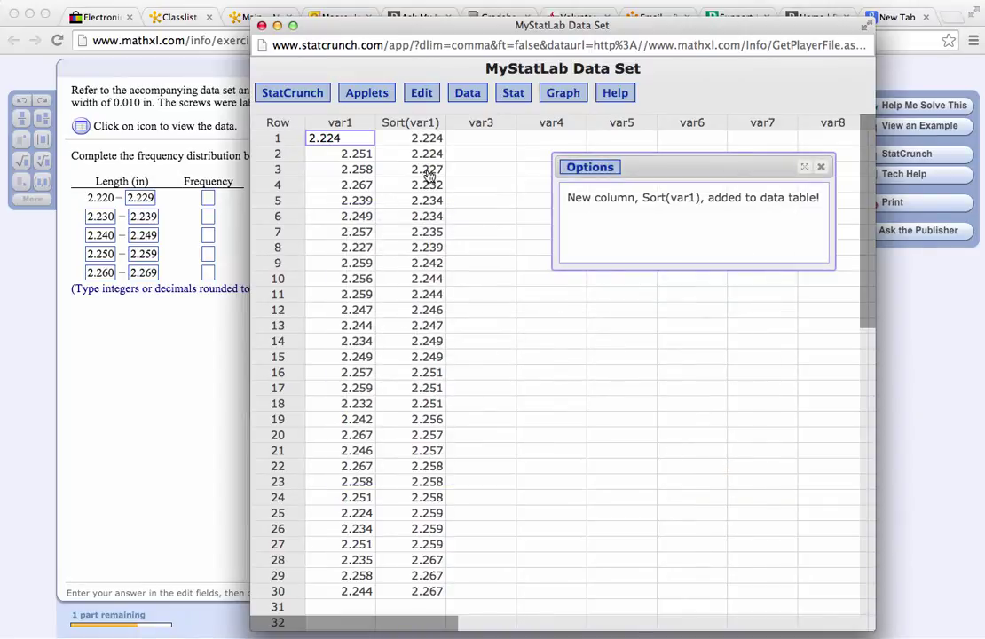
pyautogui.click(425, 140)
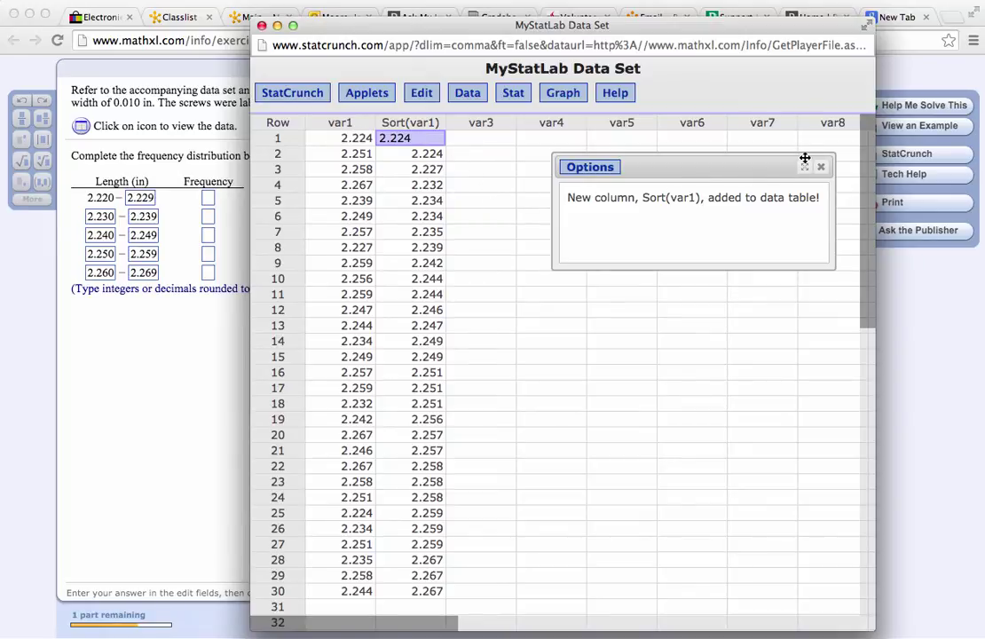
pyautogui.moveTo(804, 158); pyautogui.dragTo(763, 171)
pyautogui.click(763, 170)
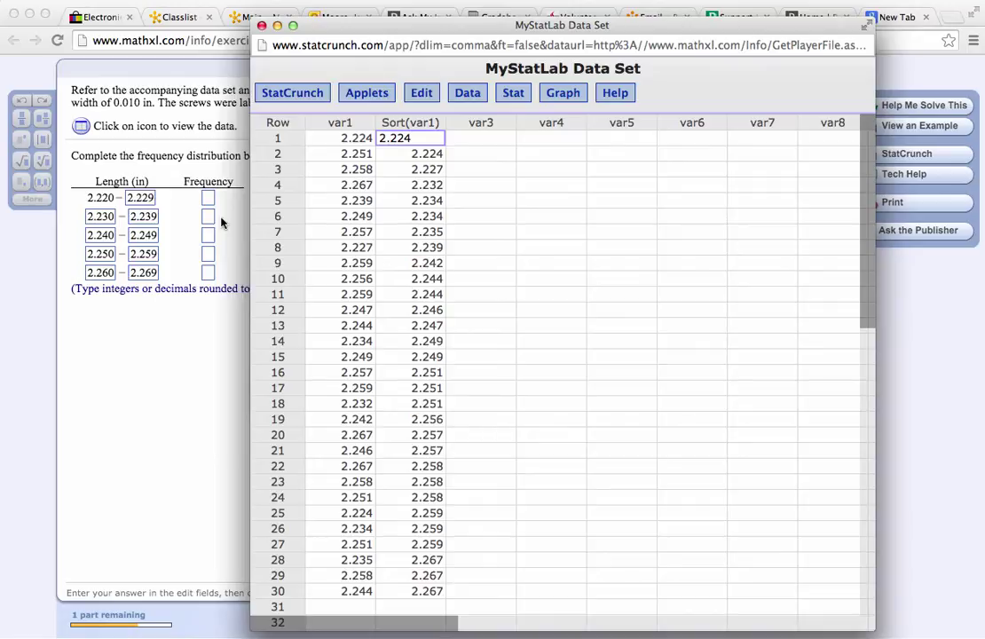
pyautogui.press('Return')
pyautogui.press('Return')
# - Enter frequency 3 for 2.220–2.229, then count the next class and enter 5 for 2.230–2.239
pyautogui.click(208, 199)
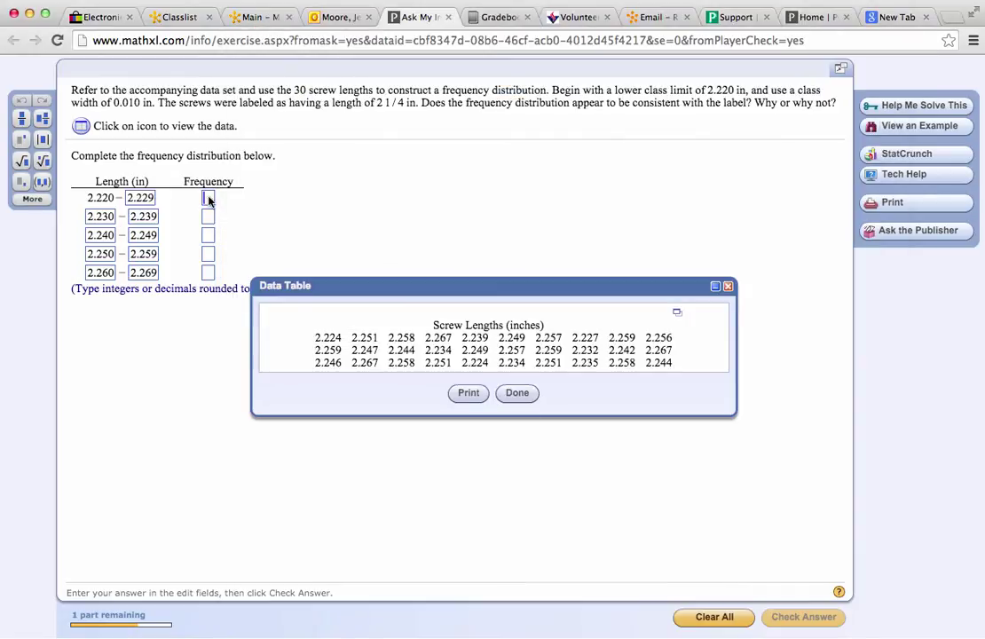
pyautogui.write('3')
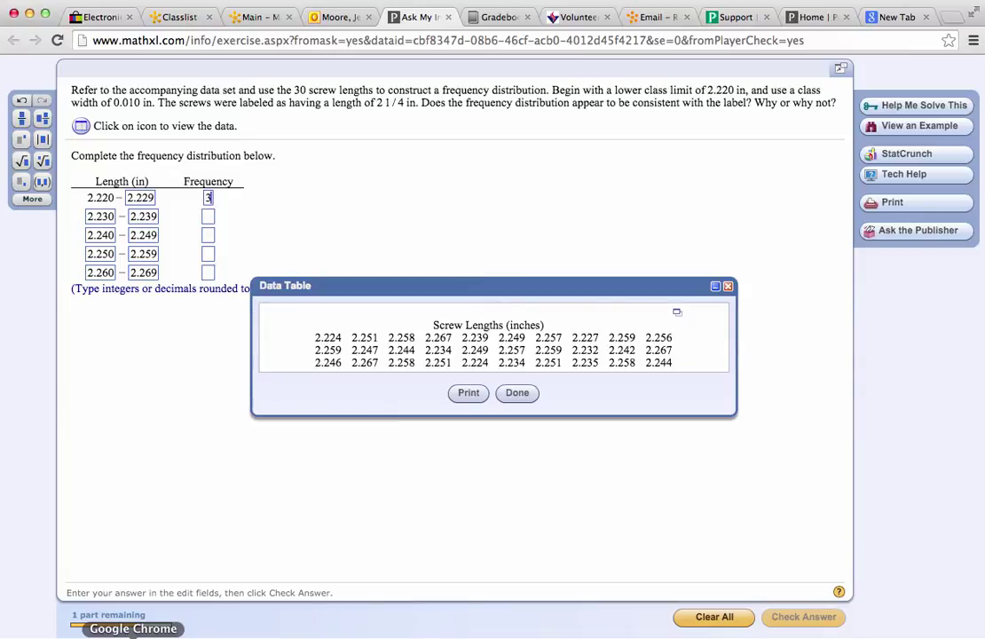
pyautogui.rightClick(131, 635)
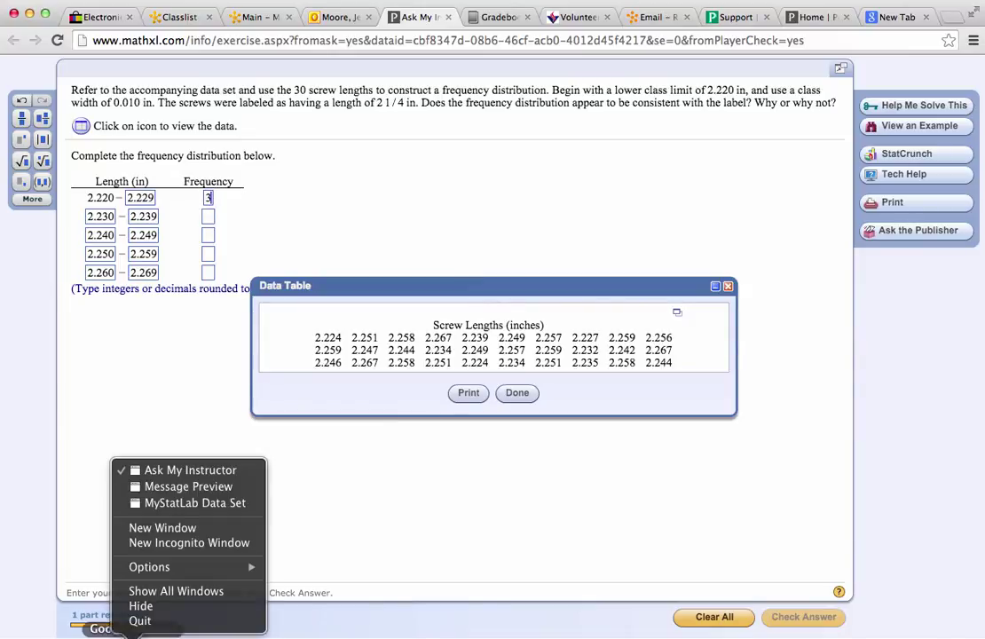
pyautogui.click(191, 512)
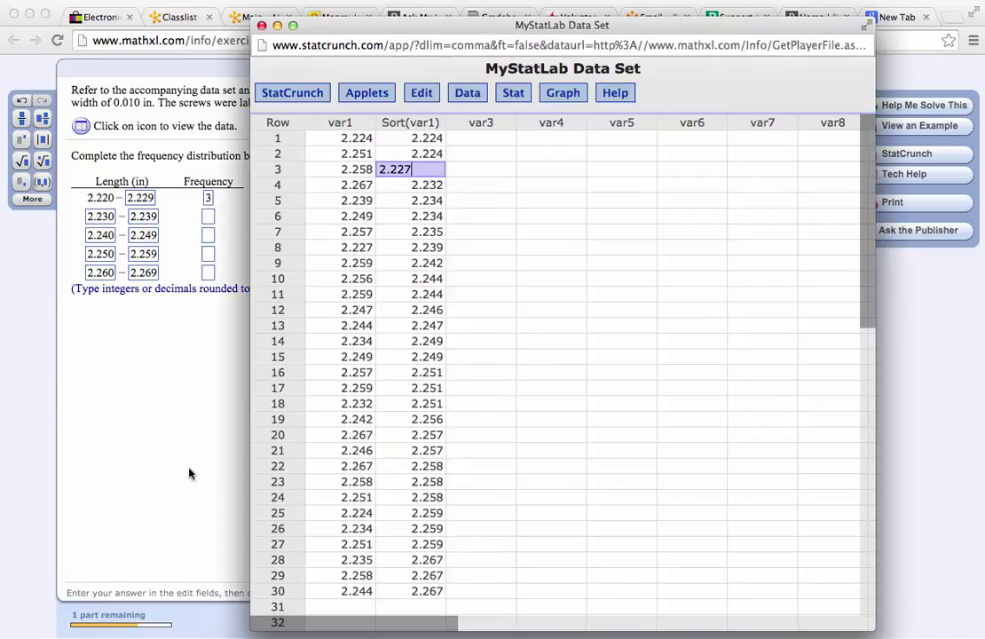
pyautogui.click(428, 185)
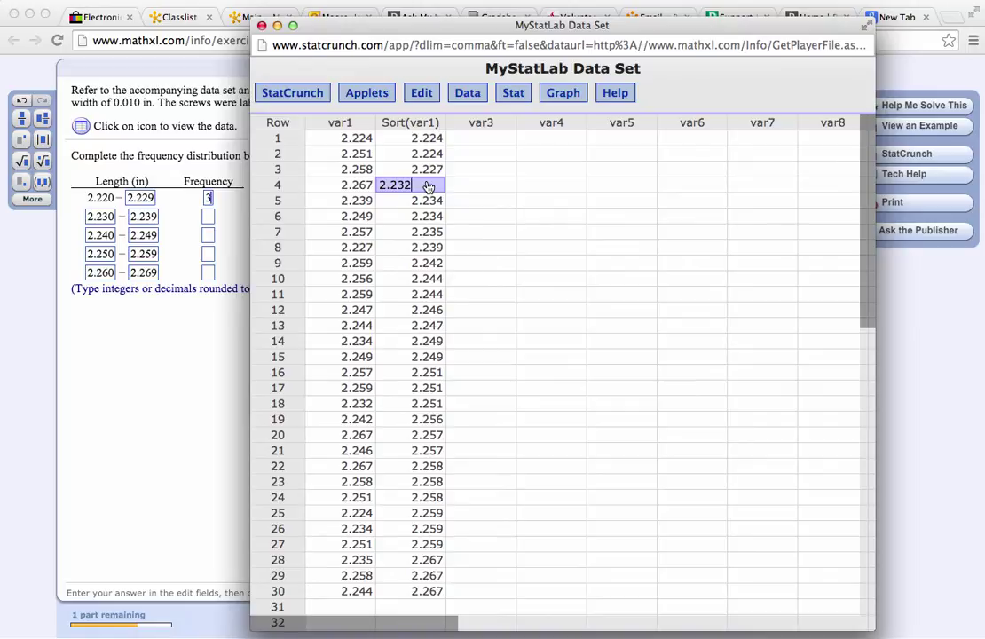
pyautogui.press('Down')
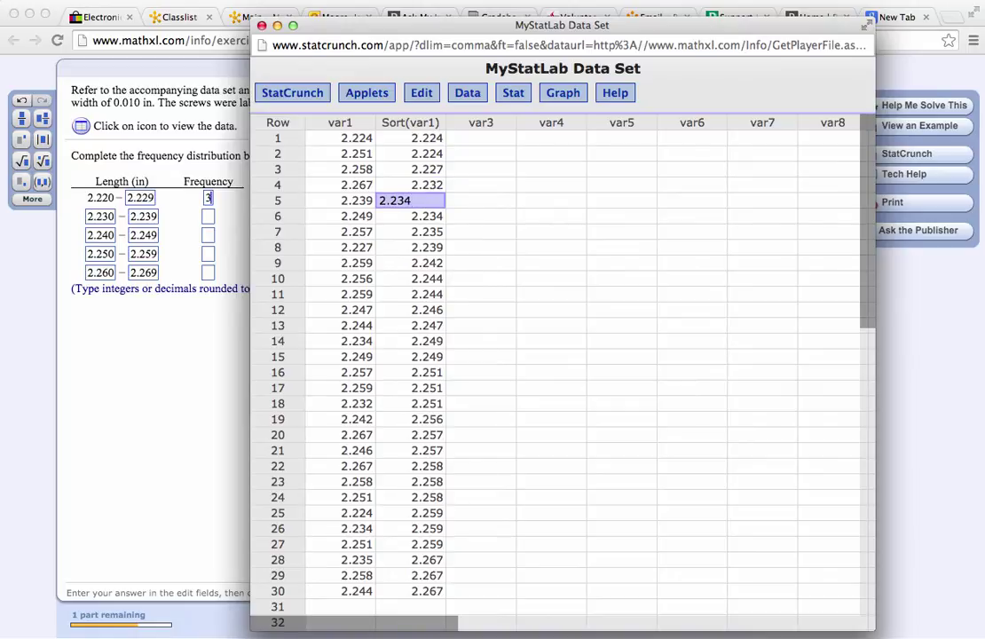
pyautogui.press('Down')
pyautogui.press('Down')
pyautogui.press('Down')
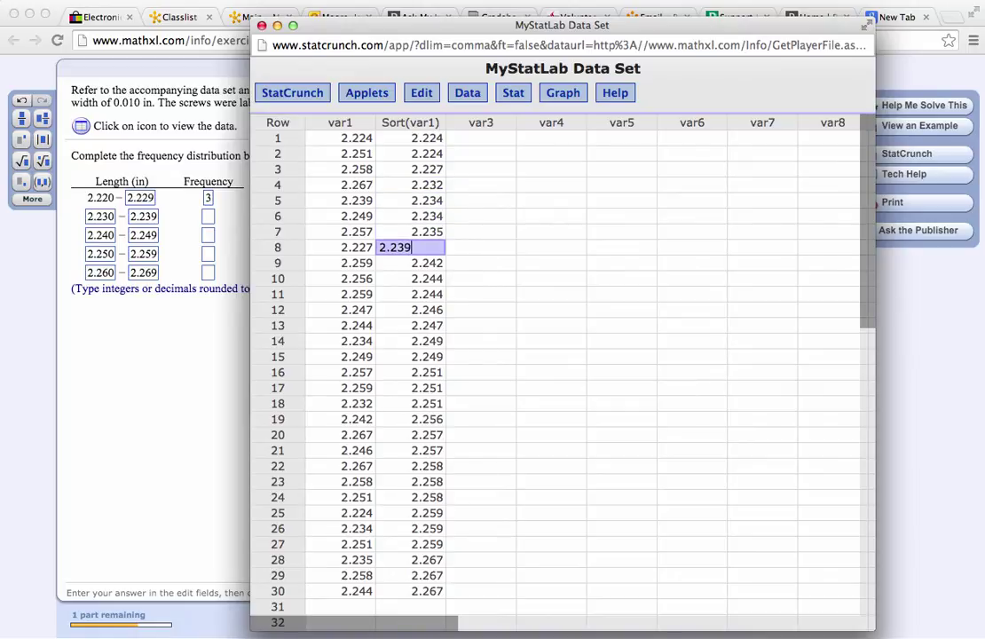
pyautogui.click(208, 217)
pyautogui.write('5')
# - Count the sorted lengths falling in the 2.240–2.249 class in StatCrunch
pyautogui.rightClick(133, 636)
pyautogui.click(175, 504)
pyautogui.click(430, 264)
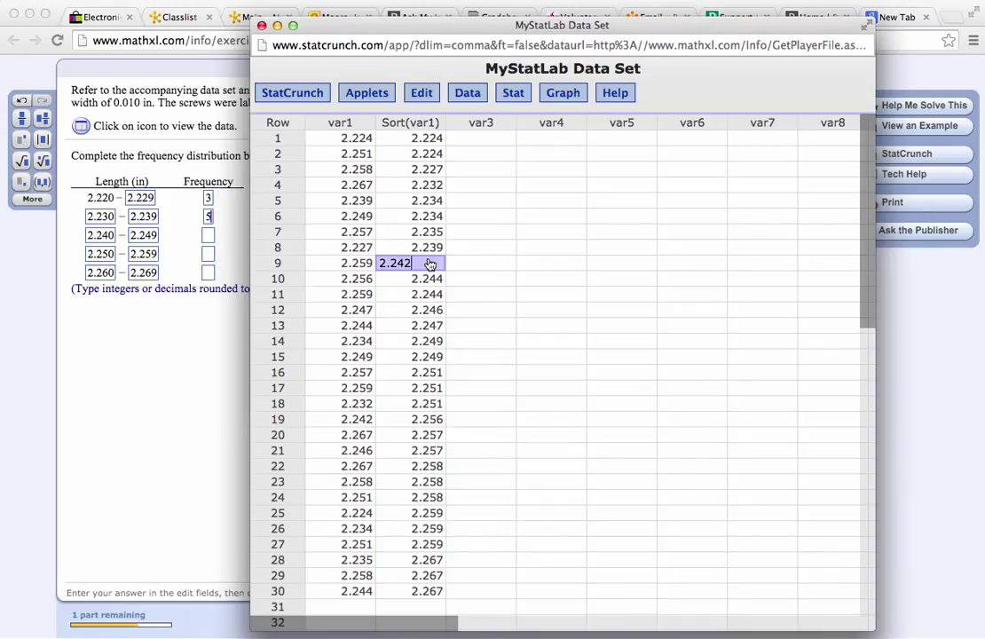
pyautogui.press('Down')
pyautogui.press('Down')
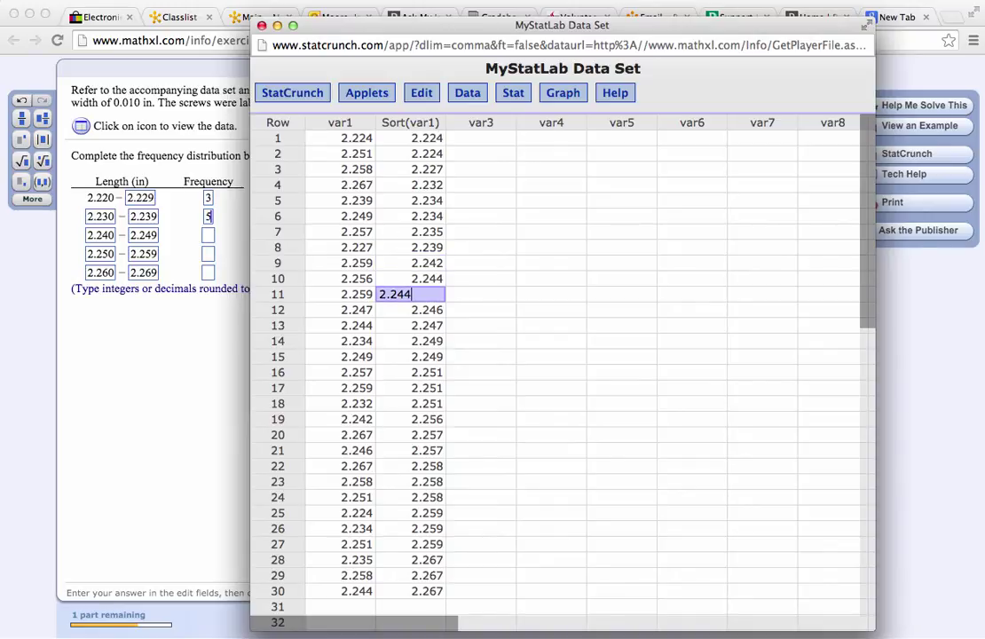
pyautogui.press('Down')
pyautogui.press('Down')
pyautogui.press('Down')
pyautogui.press('Down')
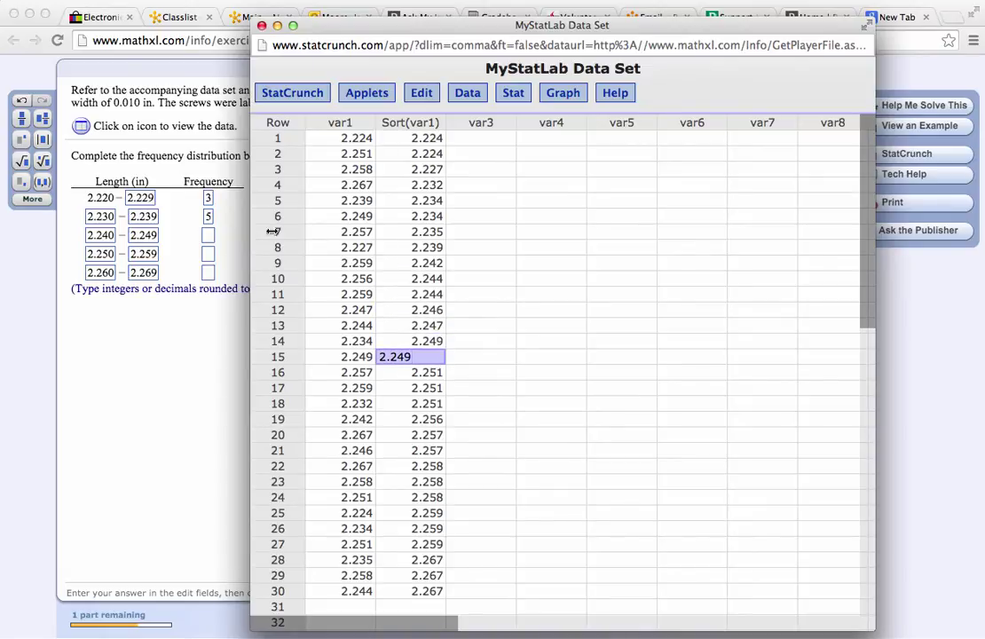
pyautogui.click(208, 237)
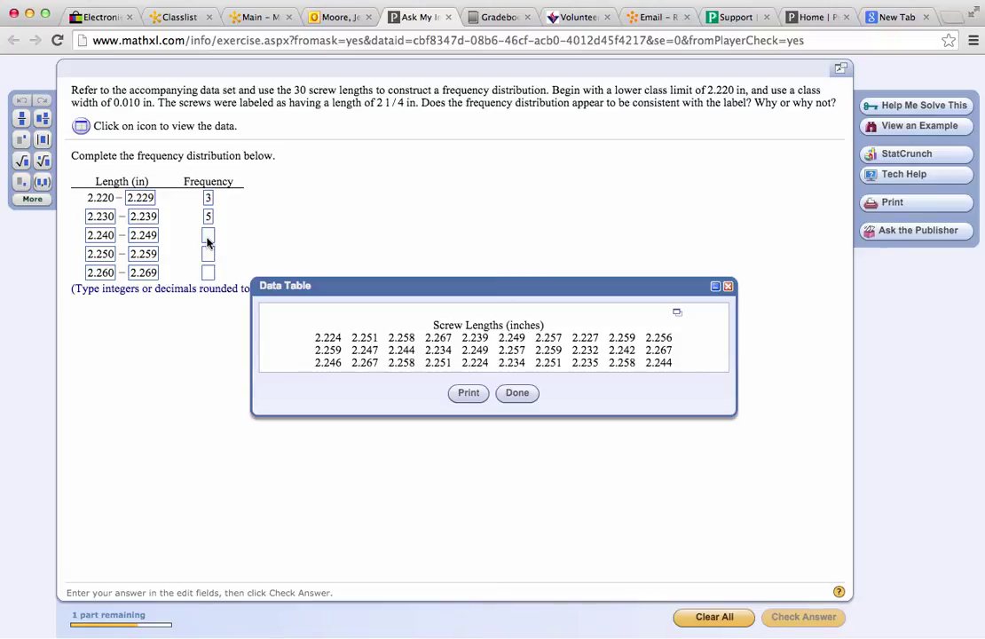
# - Enter frequency 7 for 2.240–2.249, then count and enter 12 for 2.250–2.259
pyautogui.write('7')
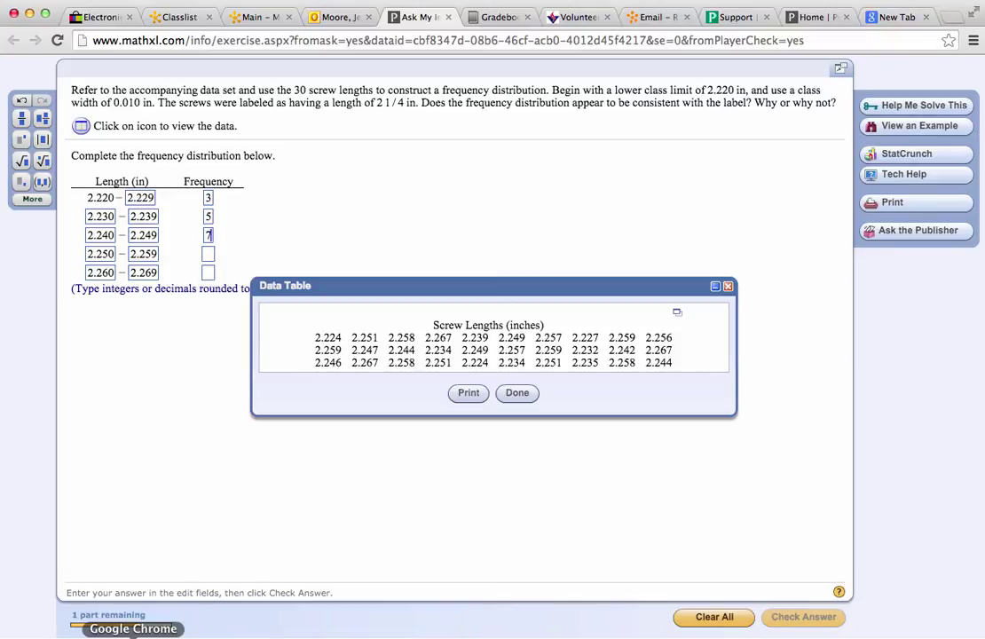
pyautogui.rightClick(133, 636)
pyautogui.click(168, 503)
pyautogui.click(410, 372)
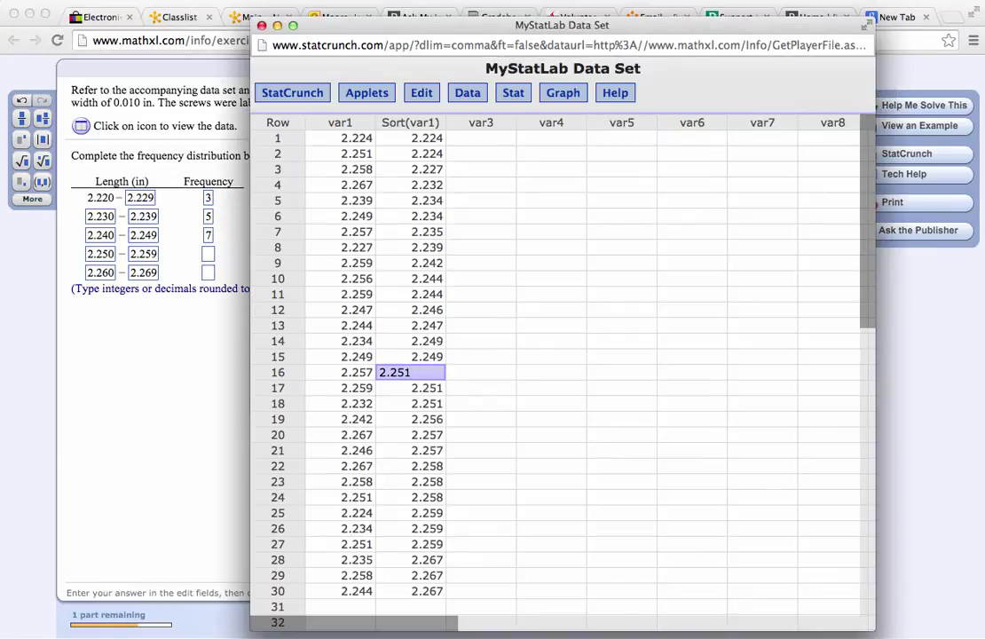
pyautogui.press('Down')
pyautogui.press('Down')
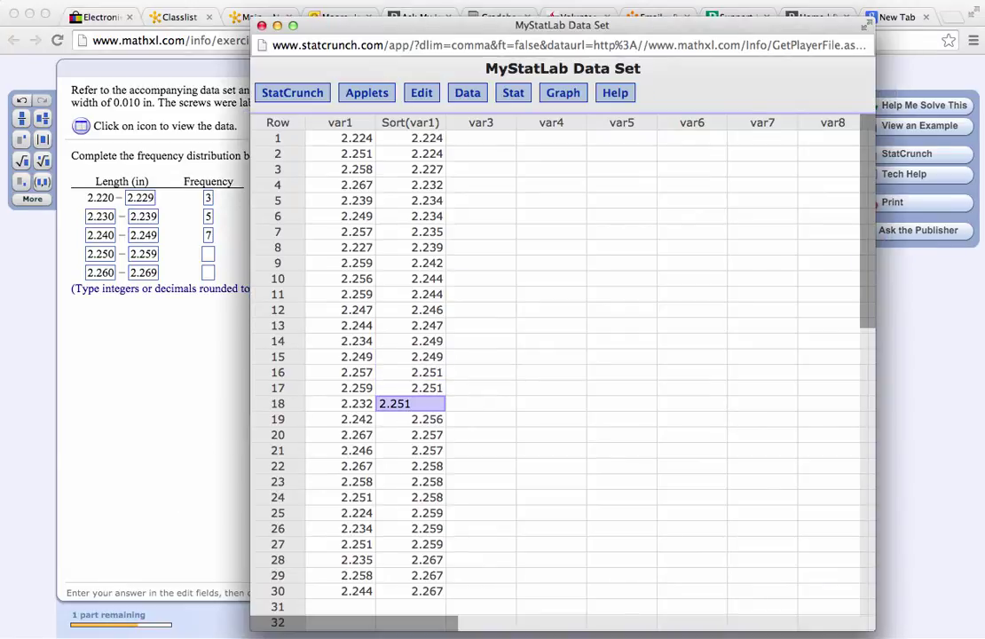
pyautogui.press('Down')
pyautogui.press('Down')
pyautogui.press('Down')
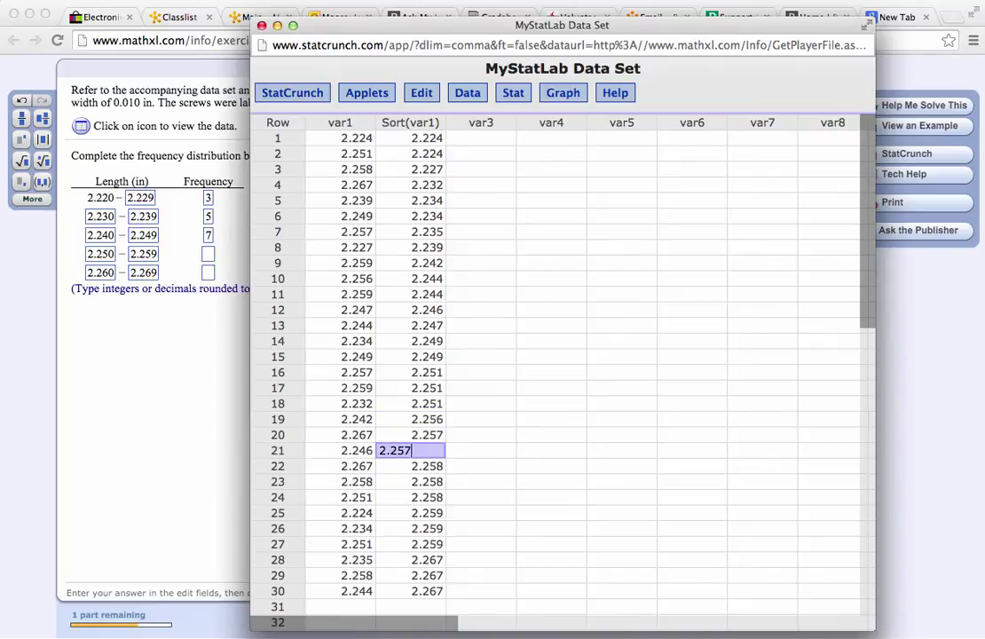
pyautogui.press('Down')
pyautogui.press('Down')
pyautogui.press('Down')
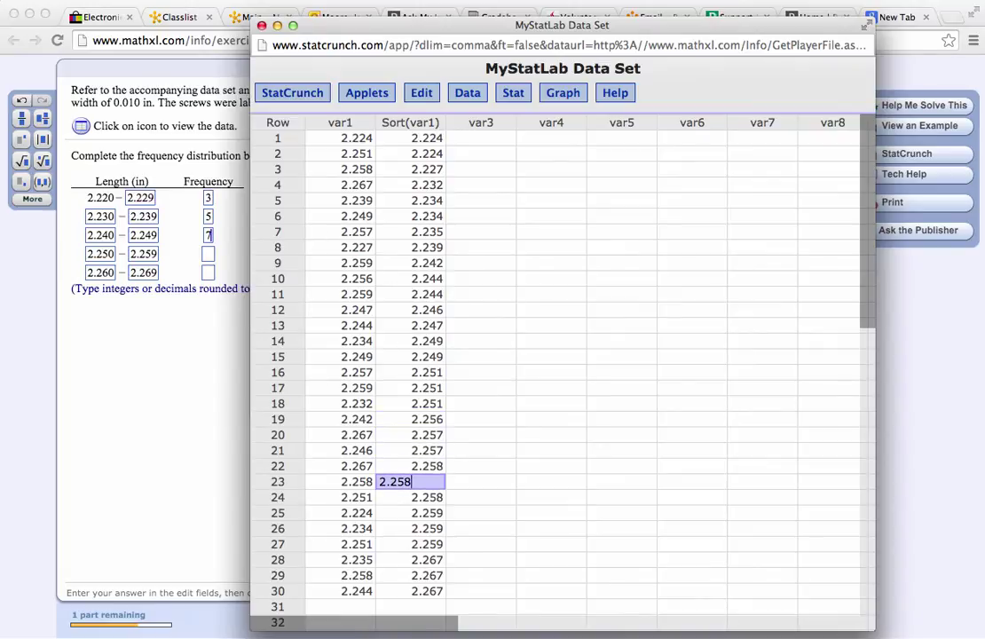
pyautogui.press('Down')
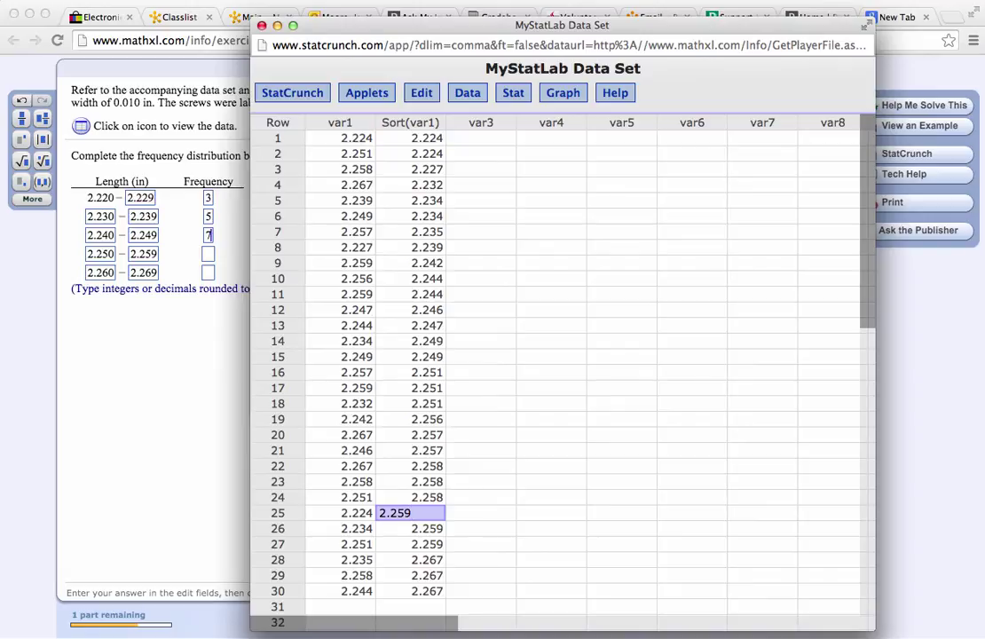
pyautogui.press('Down')
pyautogui.press('Down')
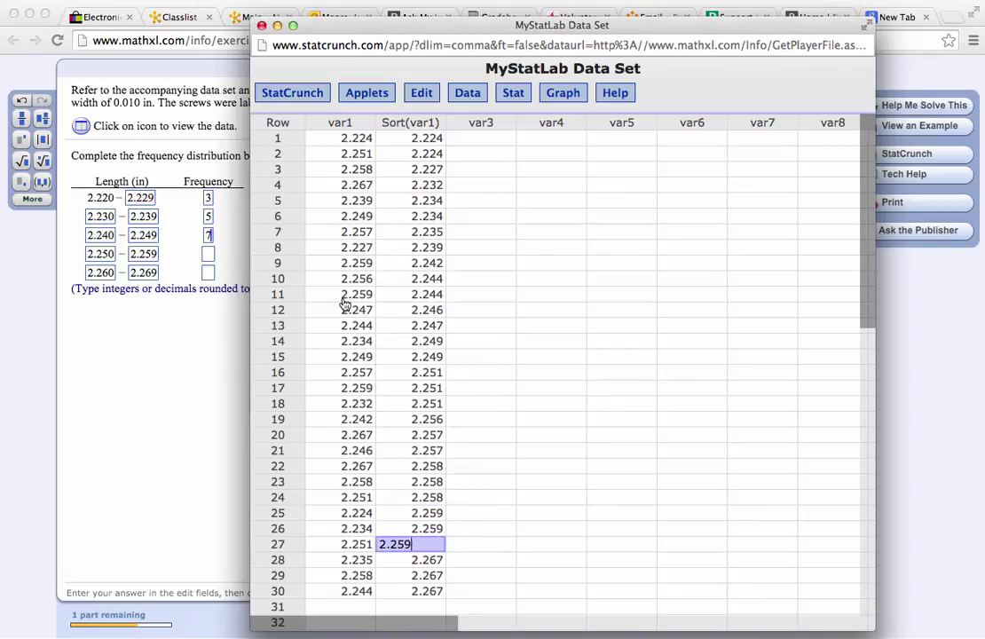
pyautogui.click(209, 256)
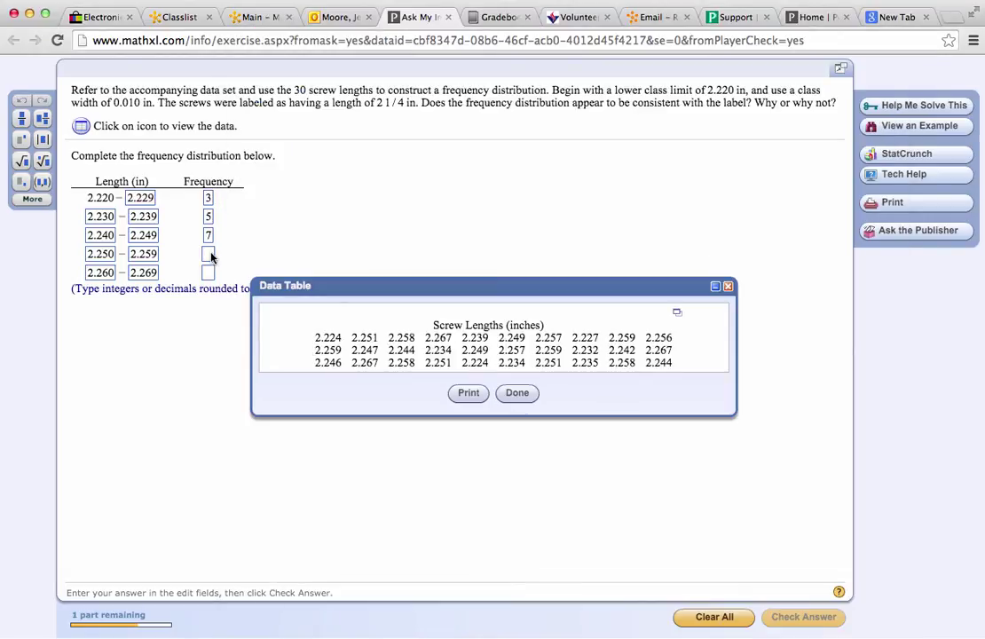
pyautogui.write('12')
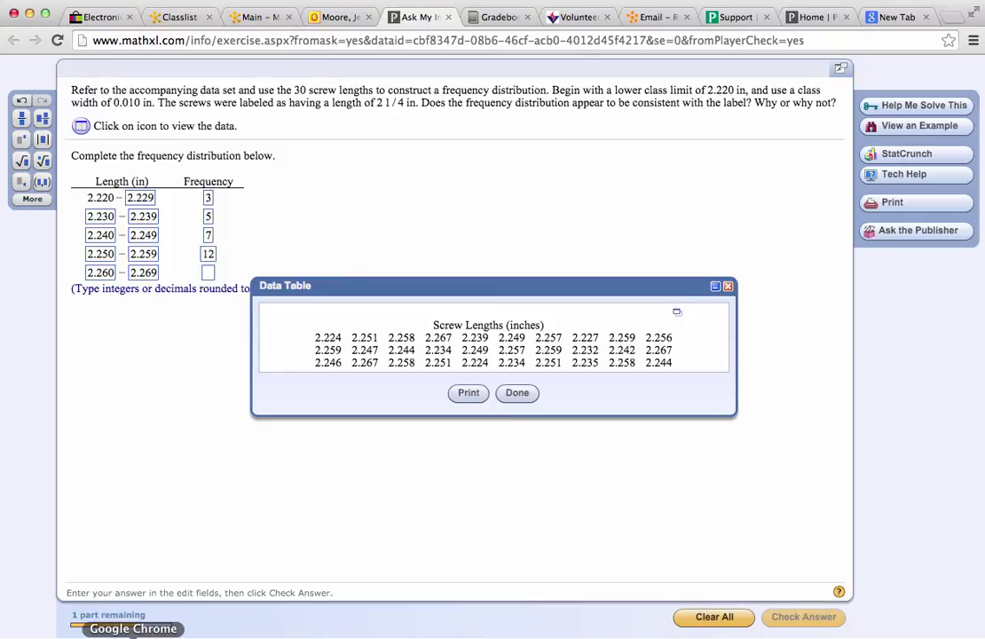
# - Count the last sorted lengths and enter frequency 3 for 2.260–2.269
pyautogui.rightClick(133, 635)
pyautogui.click(187, 502)
pyautogui.press('Down')
pyautogui.press('Down')
pyautogui.press('Down')
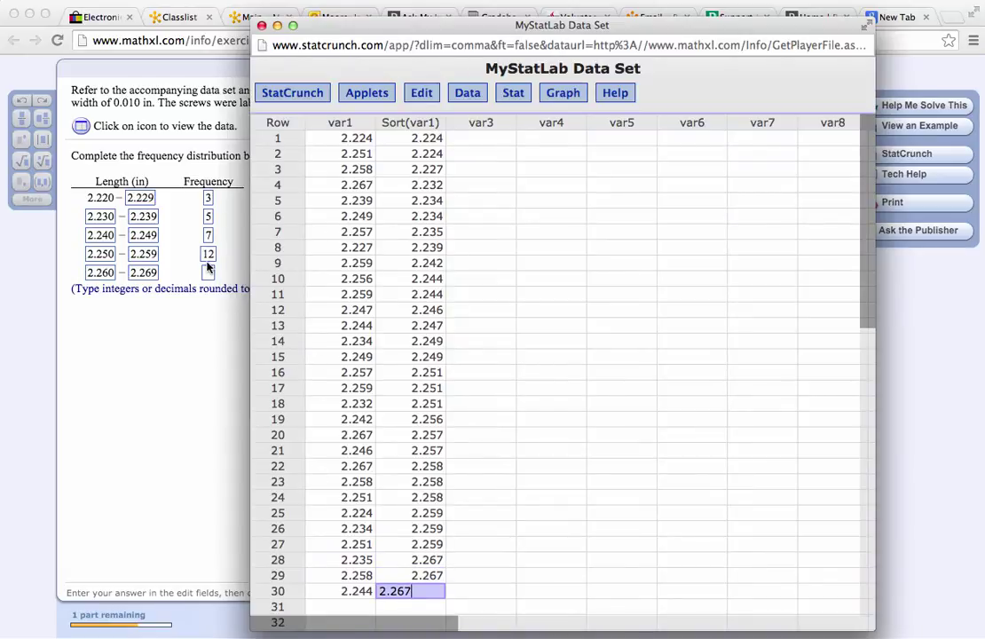
pyautogui.click(211, 274)
pyautogui.write('3')
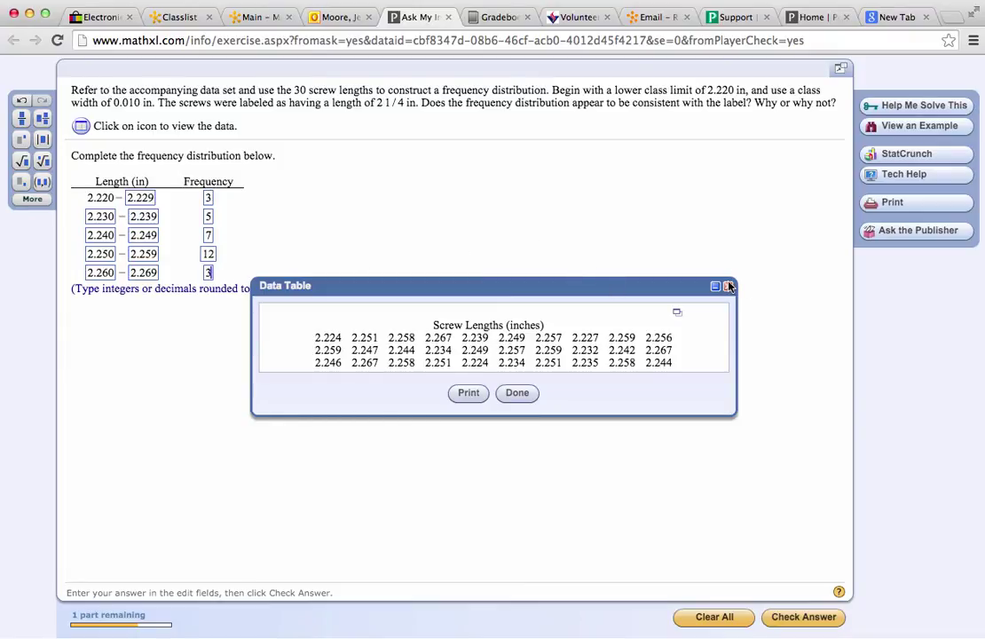
# - Close the data table, check the answer, dismiss 'Well done!' and continue to the next question
pyautogui.click(727, 285)
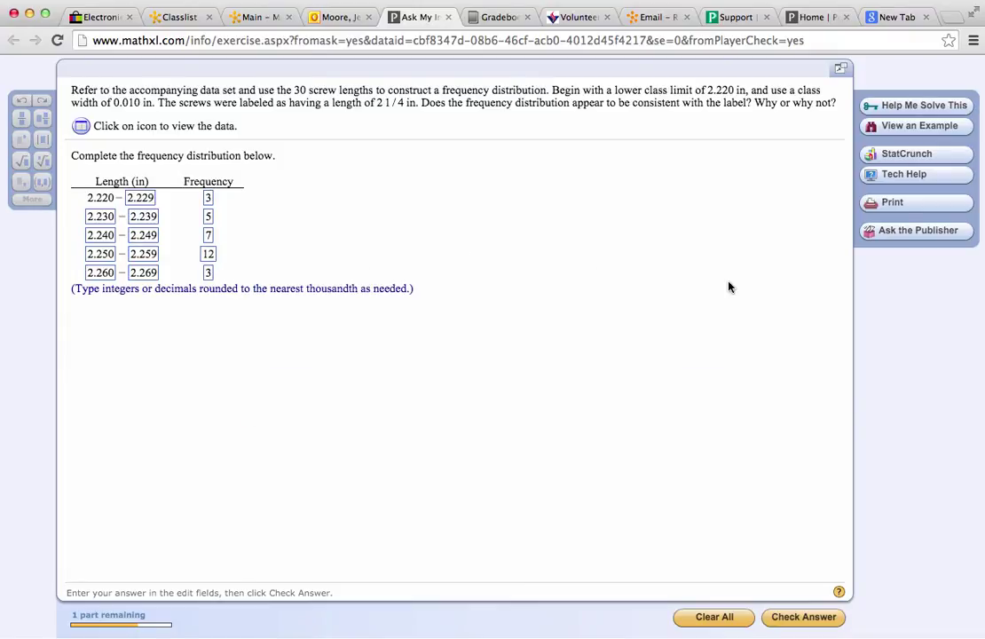
pyautogui.click(786, 617)
pyautogui.click(452, 354)
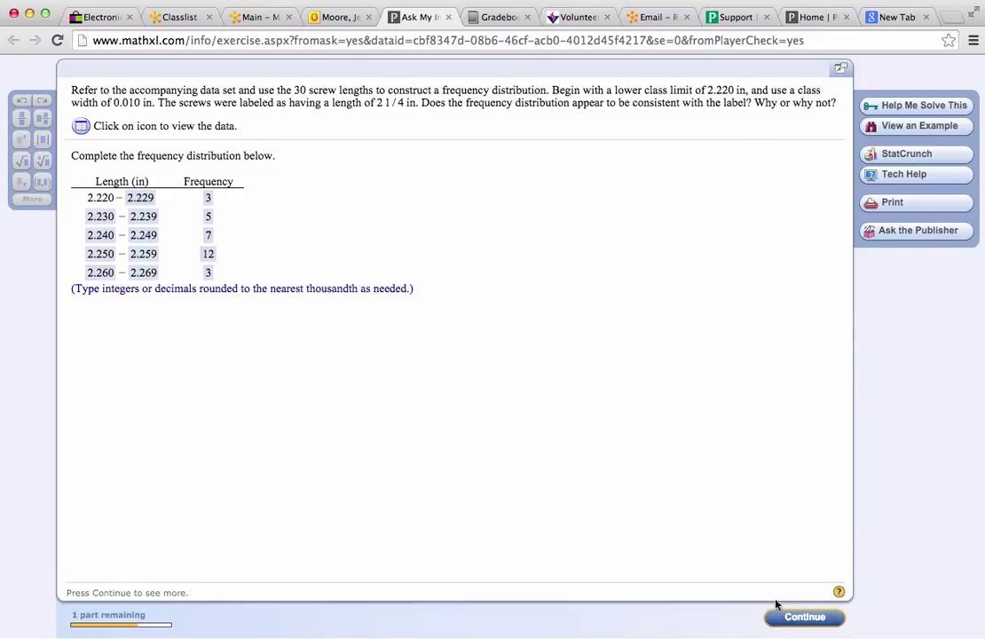
pyautogui.click(800, 620)
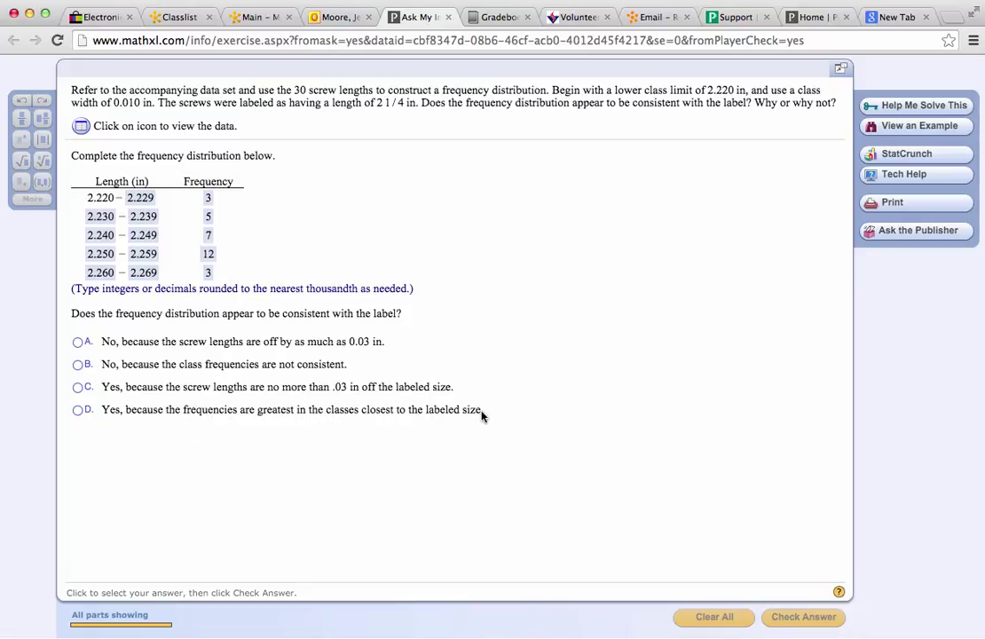
# - Choose option D: frequencies are greatest near the labeled screw size
pyautogui.click(77, 410)
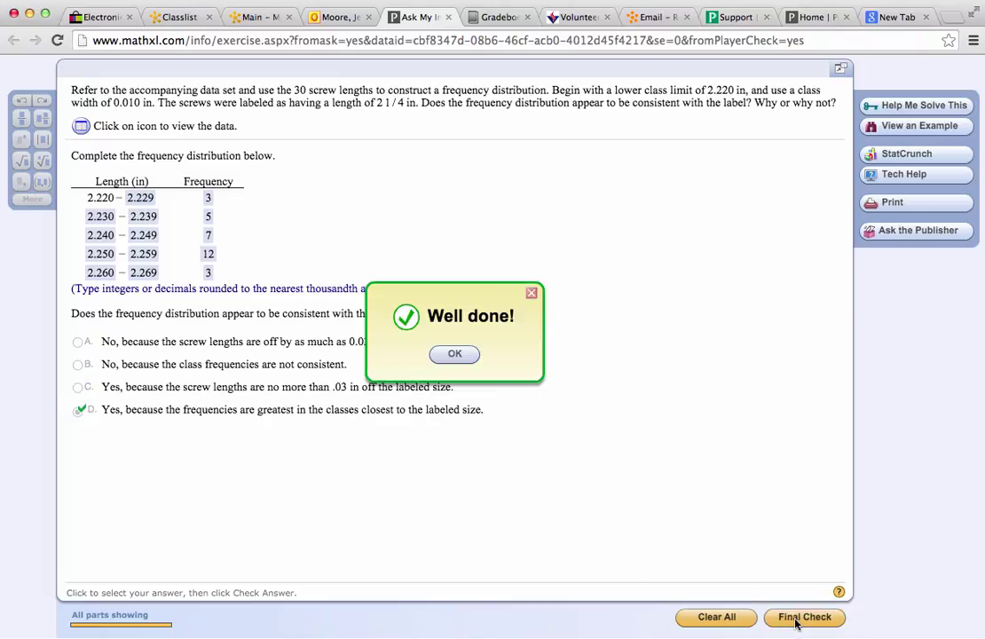